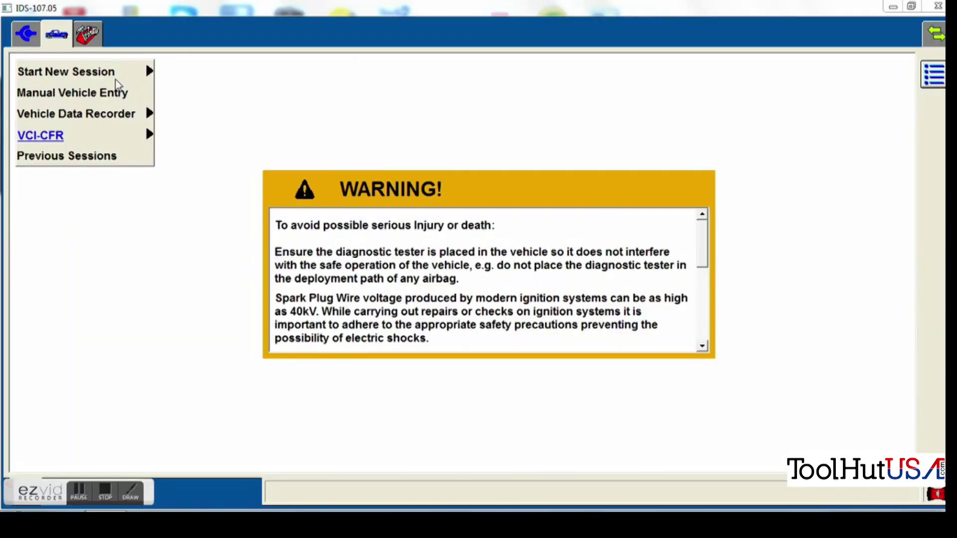
# - Start a new vehicle session, mark the factory navigation system as Not equipped, and accept the vehicle specification as correct
pyautogui.click(120, 73)
pyautogui.click(184, 72)
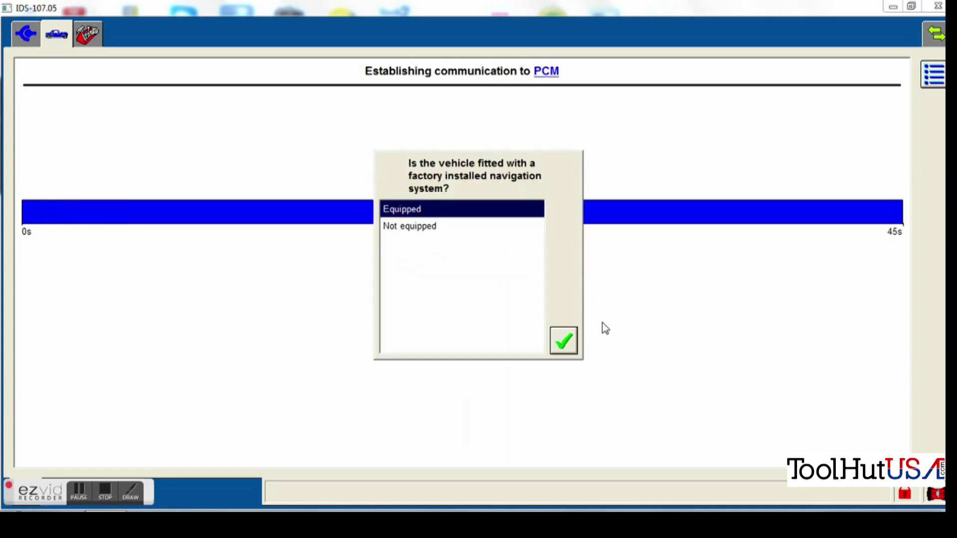
pyautogui.click(476, 225)
pyautogui.click(563, 341)
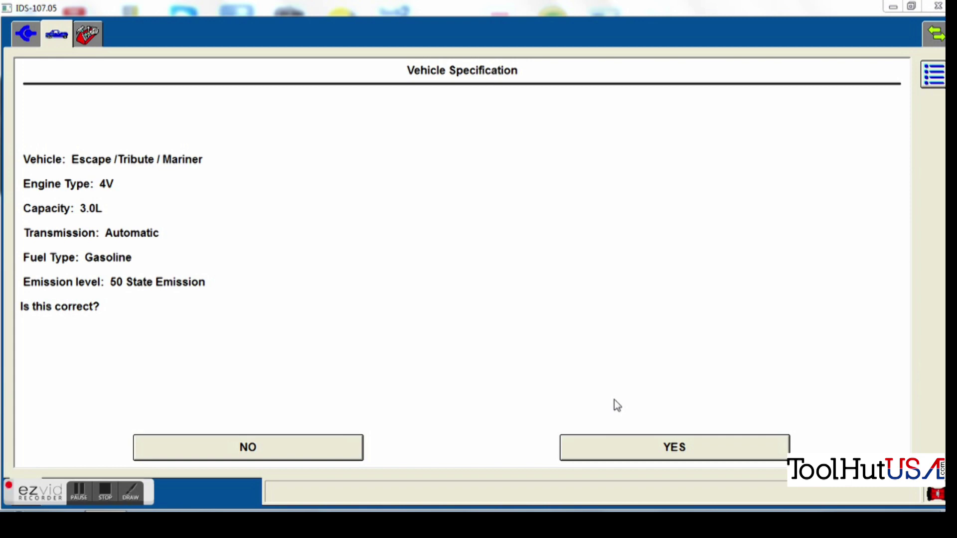
pyautogui.click(641, 448)
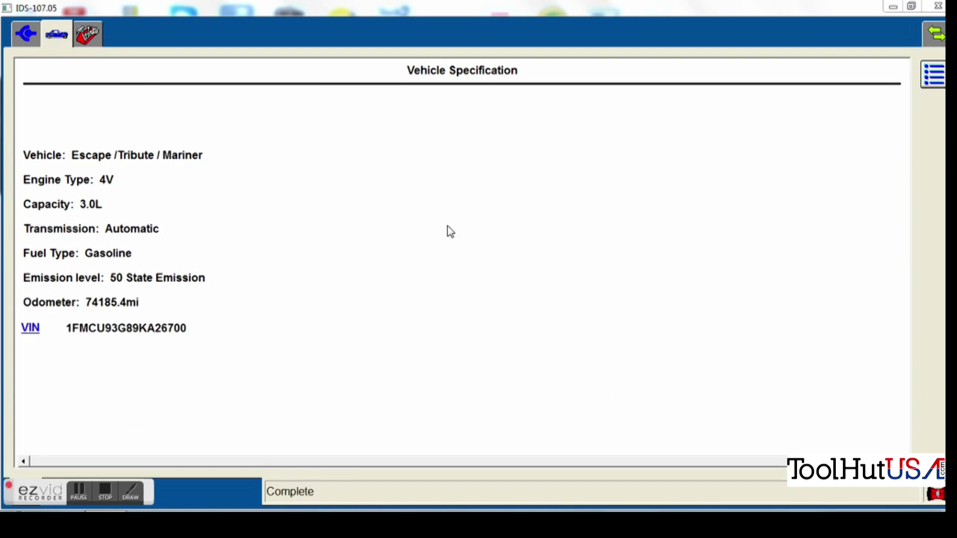
# - Start Programmable Module Installation for the PSCM from Module Programming and confirm the vehicle's VIN
pyautogui.click(87, 34)
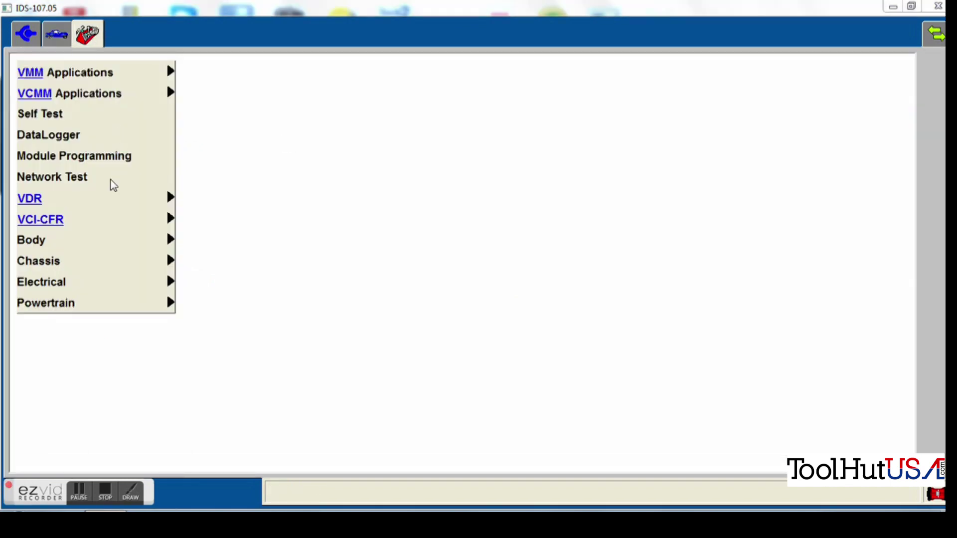
pyautogui.click(123, 156)
pyautogui.click(201, 76)
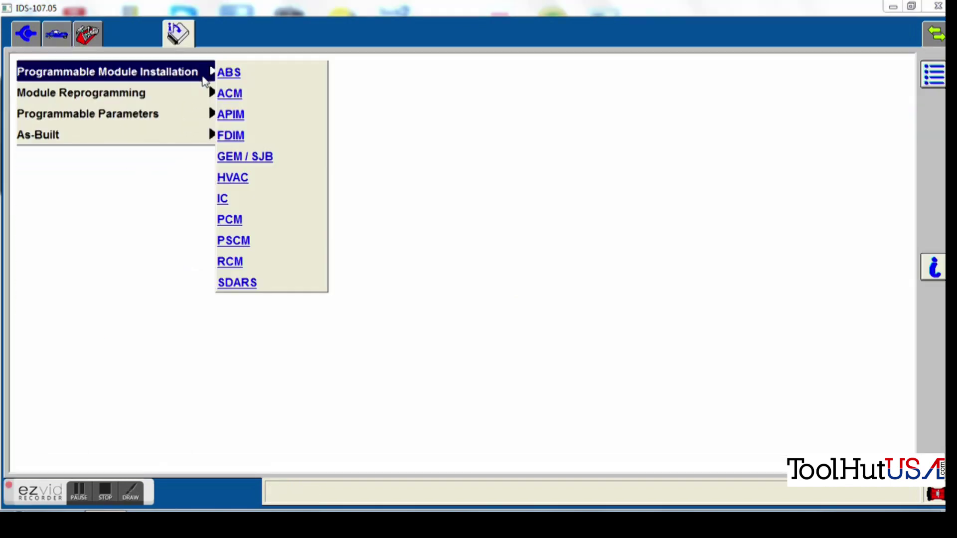
pyautogui.click(253, 239)
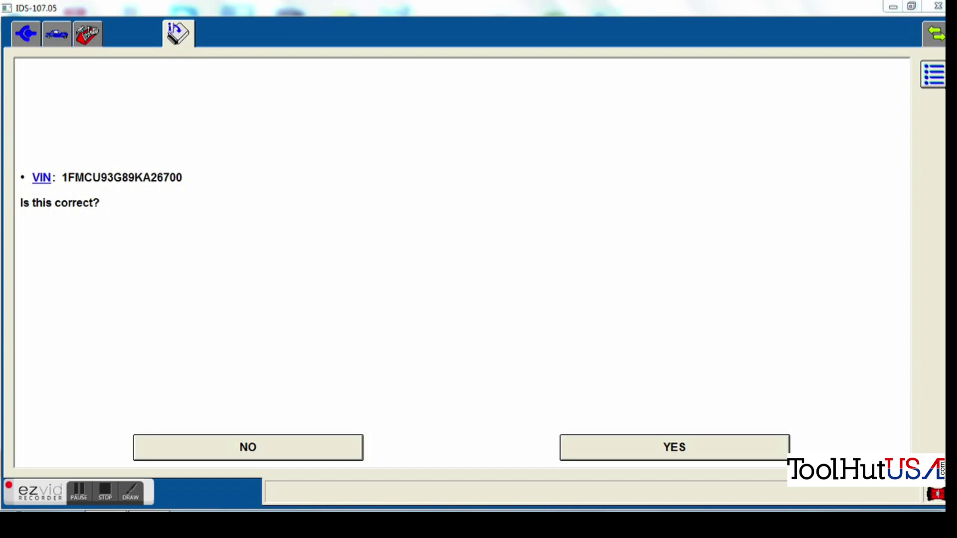
pyautogui.click(700, 457)
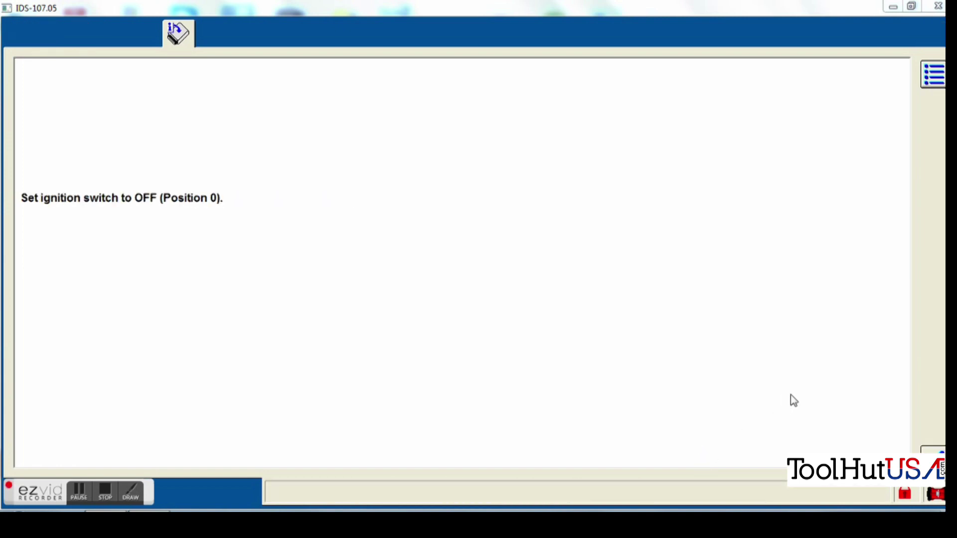
# - Acknowledge the ignition OFF, new module installation, ignition ON and as-built data instructions to reach the data entry method choice
pyautogui.click(933, 461)
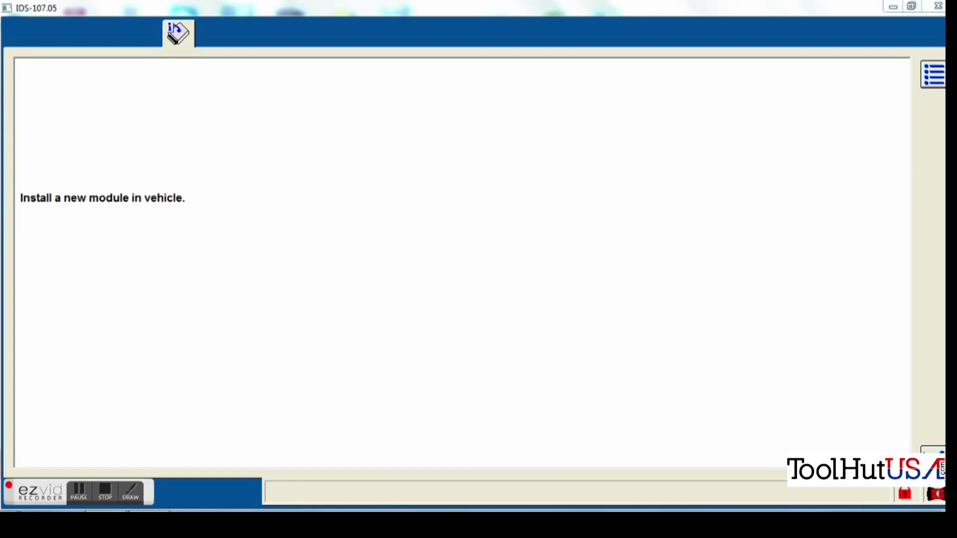
pyautogui.click(933, 453)
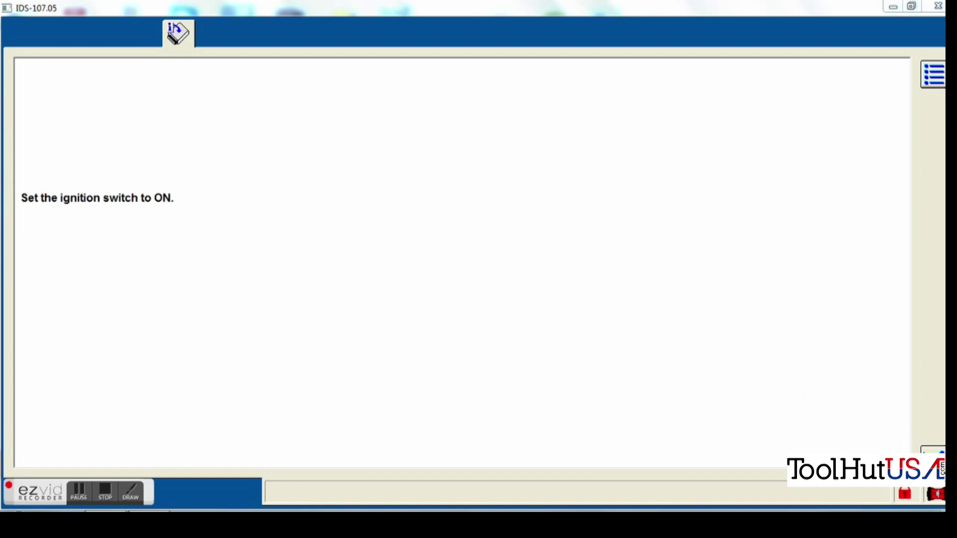
pyautogui.click(933, 451)
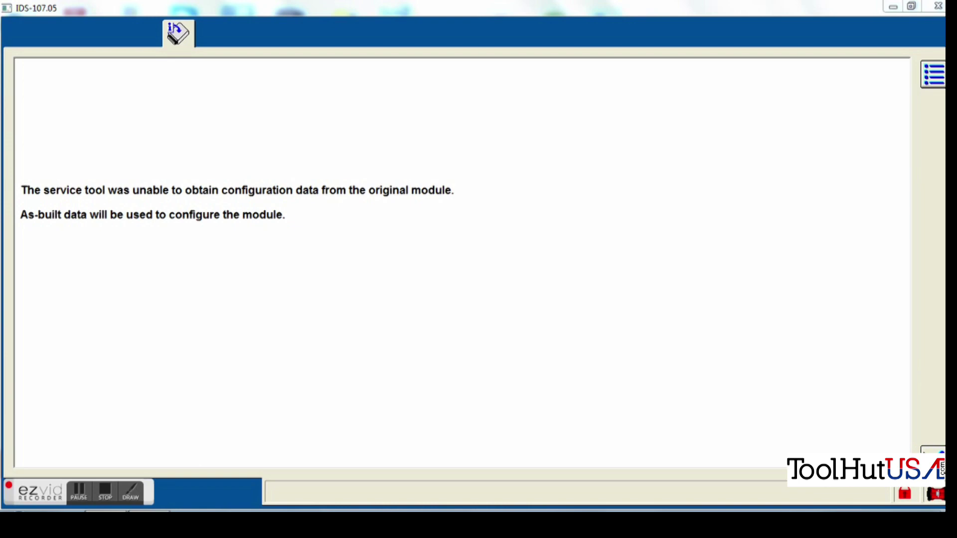
pyautogui.click(933, 451)
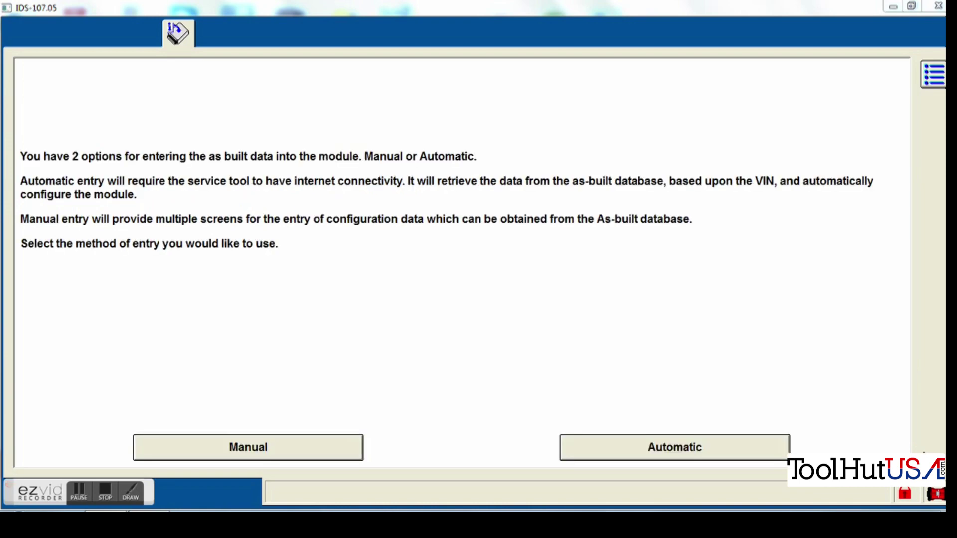
# - Try to retrieve the as-built data with Automatic entry, allowing the required file to be looked for on the network
pyautogui.click(760, 447)
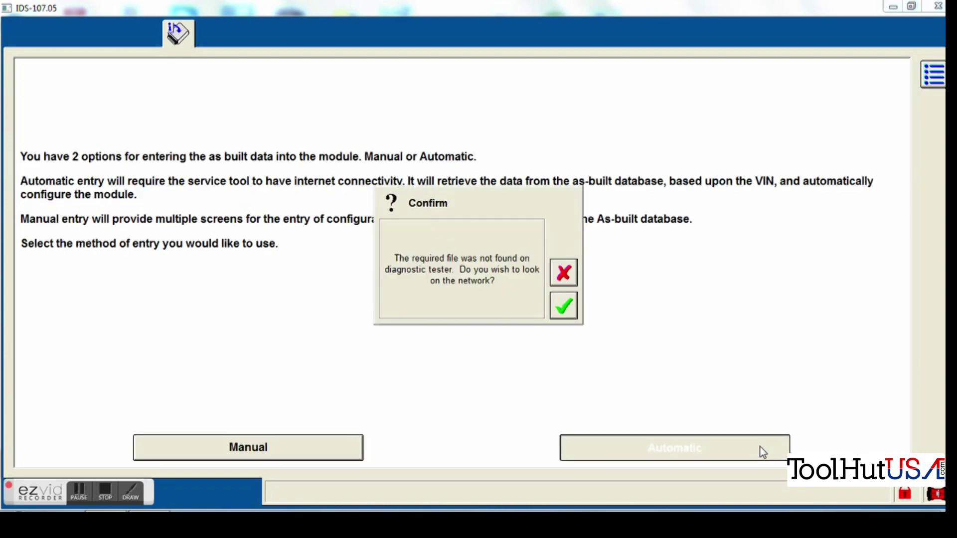
pyautogui.click(558, 314)
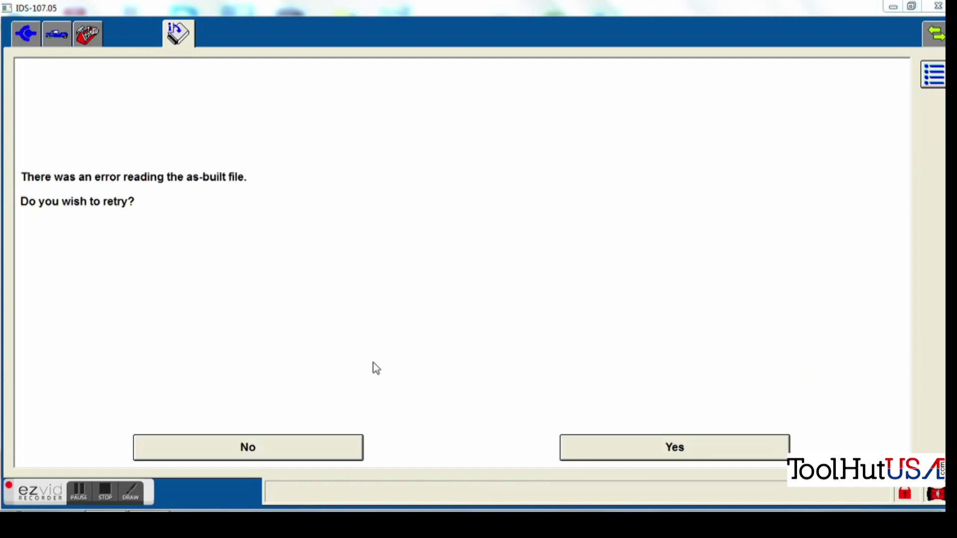
# - Retry the as-built data entry with the Manual method and continue past the as-built data source information
pyautogui.click(648, 450)
pyautogui.click(314, 451)
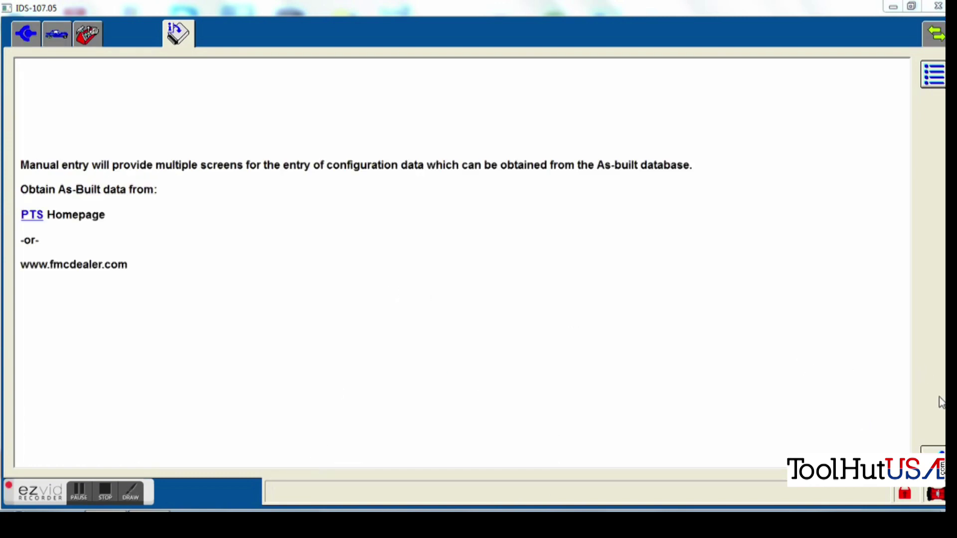
pyautogui.click(934, 451)
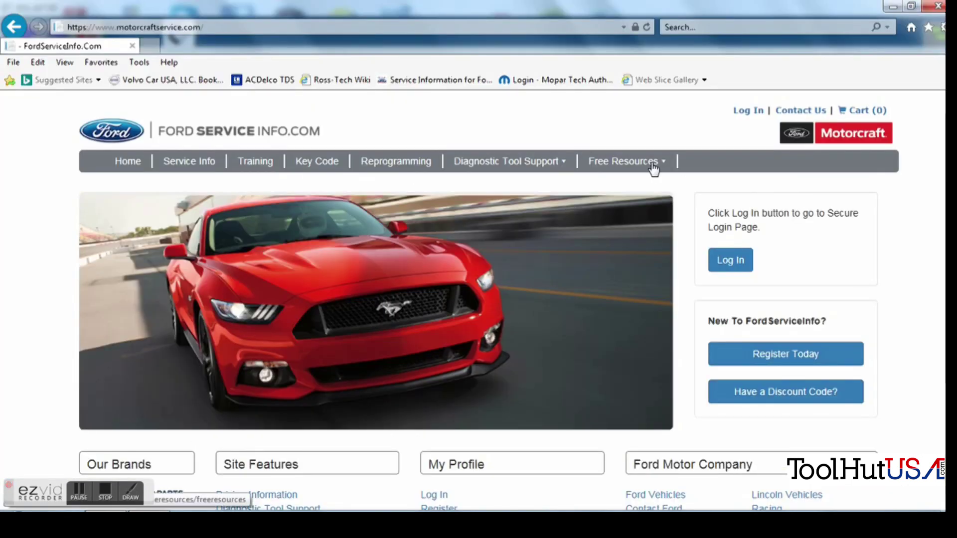
# - Switch to the Motorcraft service website in the browser and open Module Build Data (As-Built) from the free Quick Guides
pyautogui.click(653, 168)
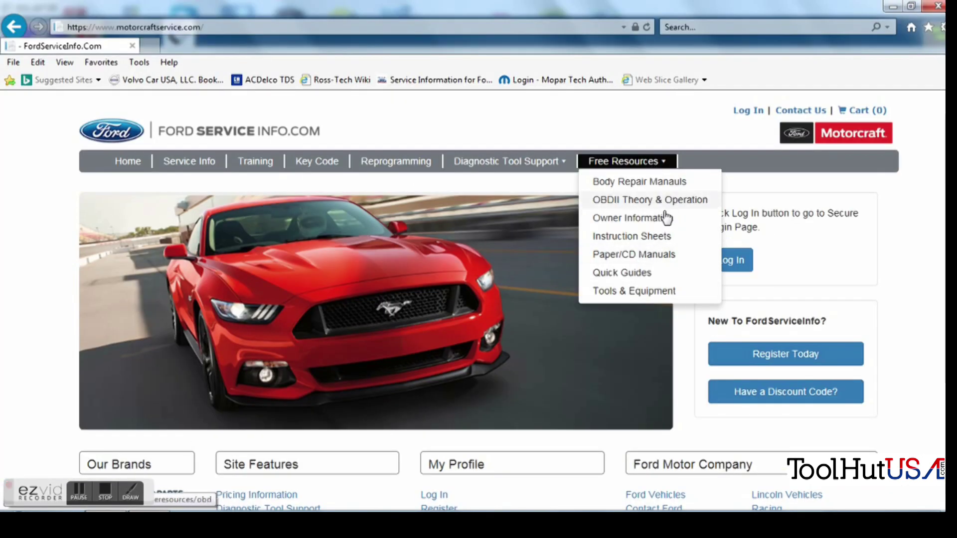
pyautogui.click(647, 275)
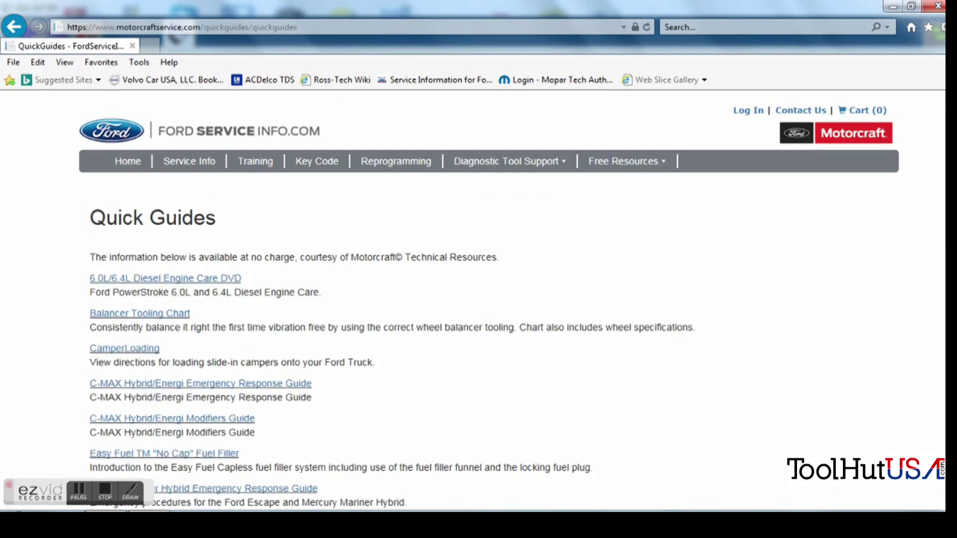
pyautogui.scroll(-8, 516, 301)
pyautogui.scroll(-1, 351, 449)
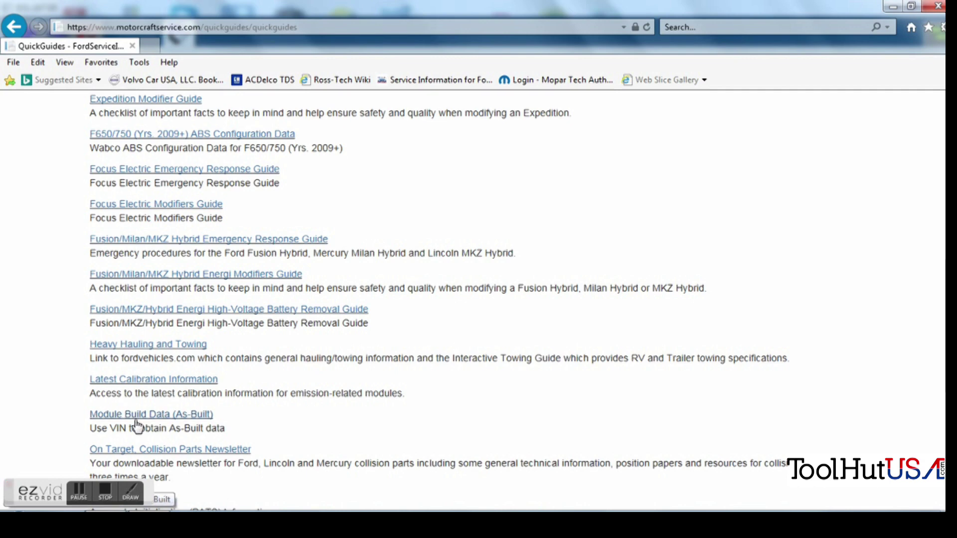
pyautogui.click(135, 416)
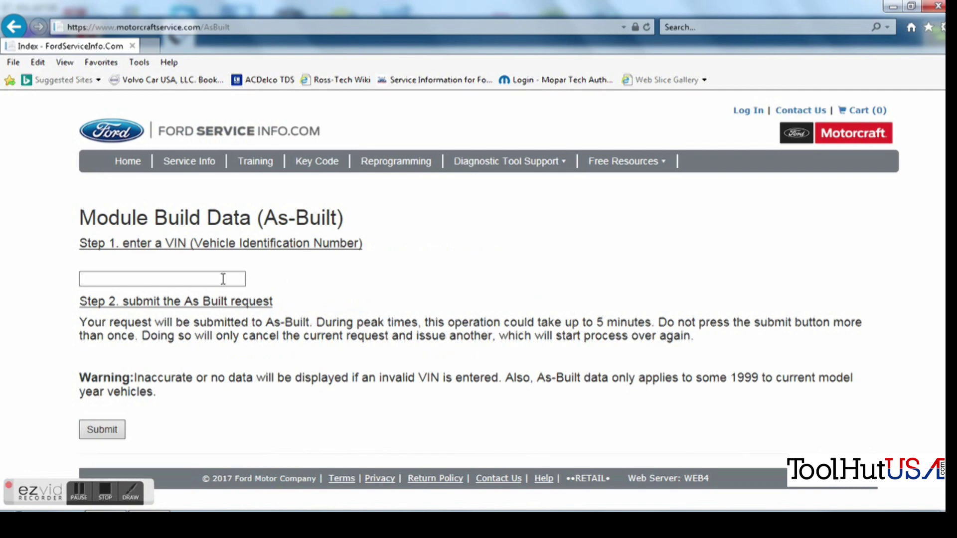
# - Copy the VIN from the IDS vehicle specification into the website's VIN field and submit the As-Built request
pyautogui.click(195, 279)
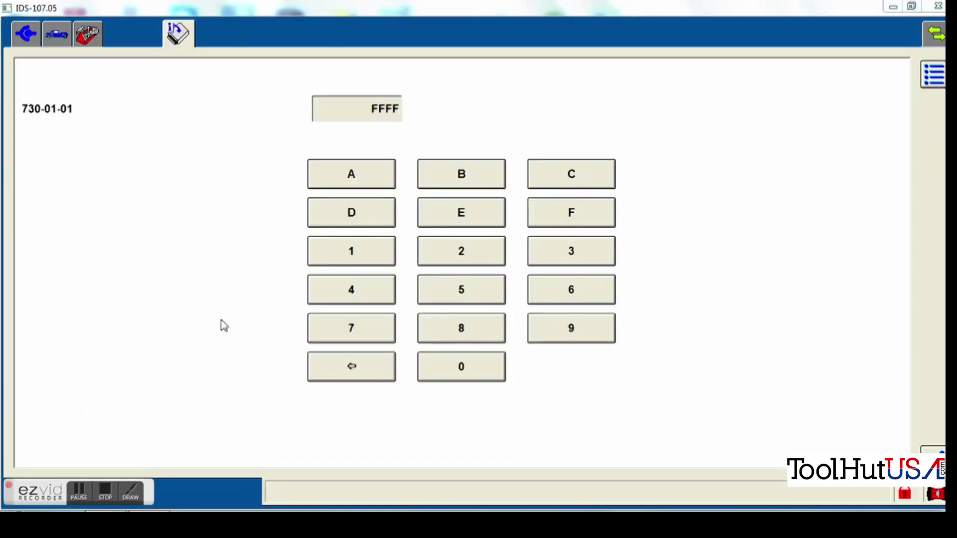
pyautogui.click(56, 34)
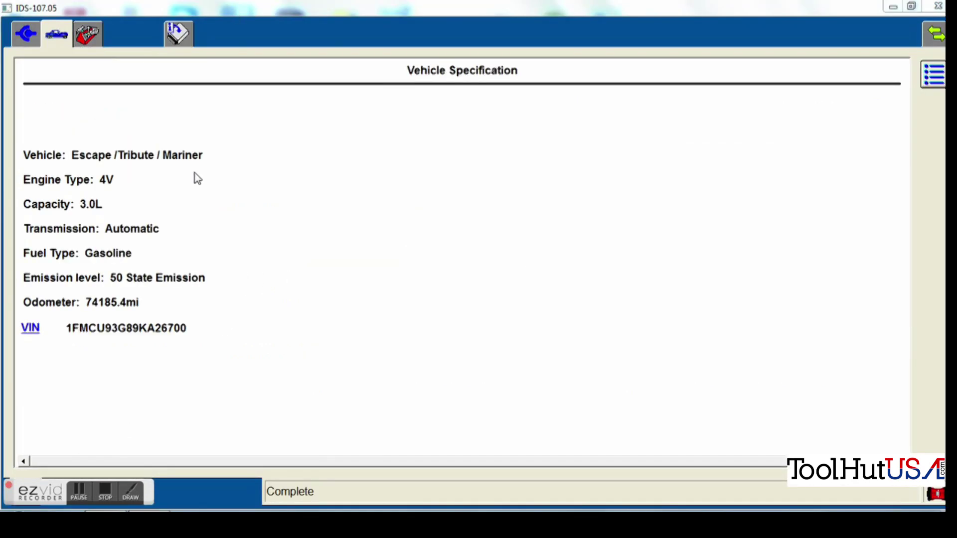
pyautogui.moveTo(194, 329); pyautogui.dragTo(67, 316)
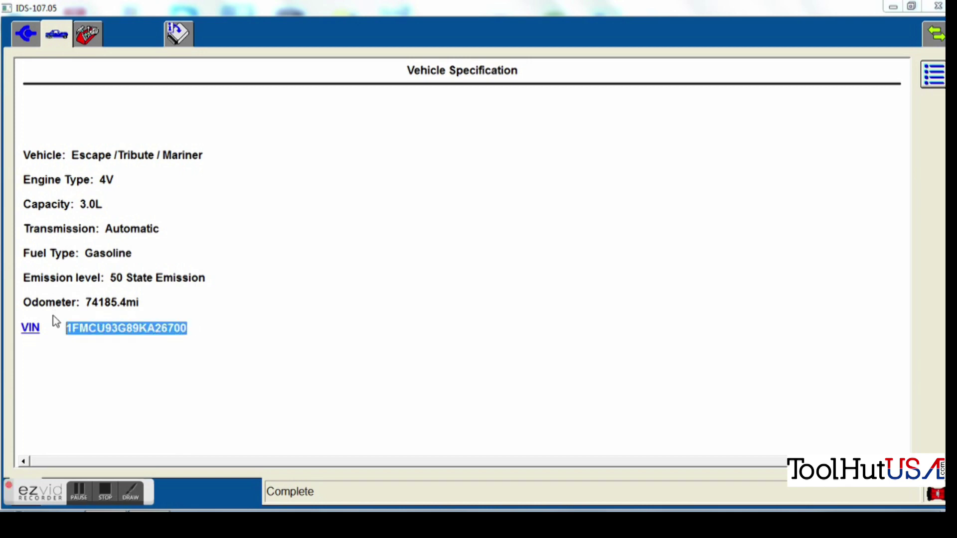
pyautogui.rightClick(100, 330)
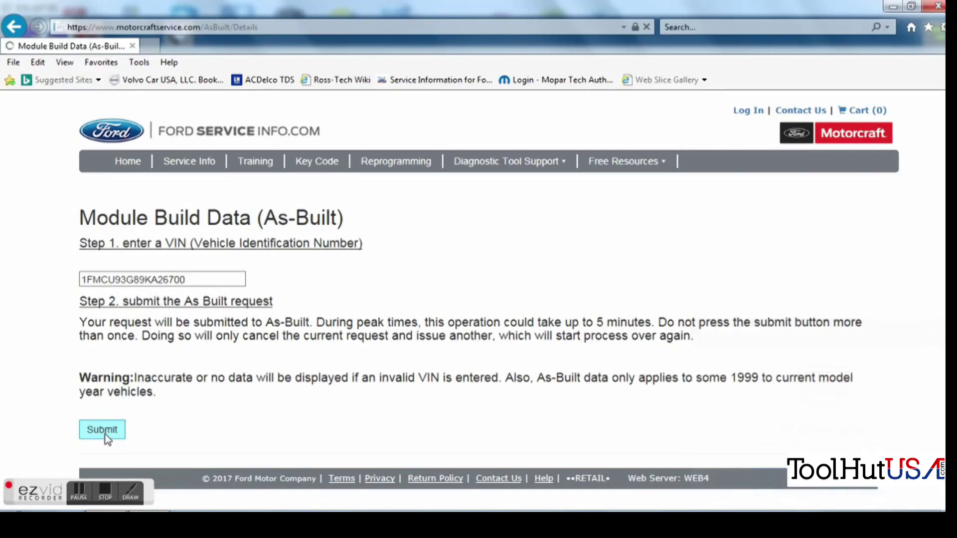
pyautogui.click(102, 429)
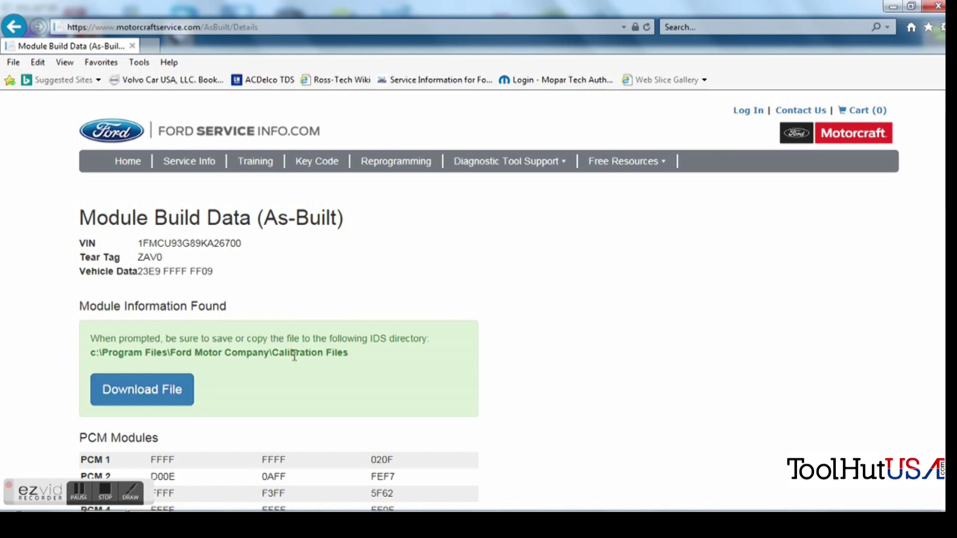
# - Look through the as-built data tables for the Variable Assist Power Steering Module's 730-01-01 and 730-02-01 values
pyautogui.scroll(-8, 549, 340)
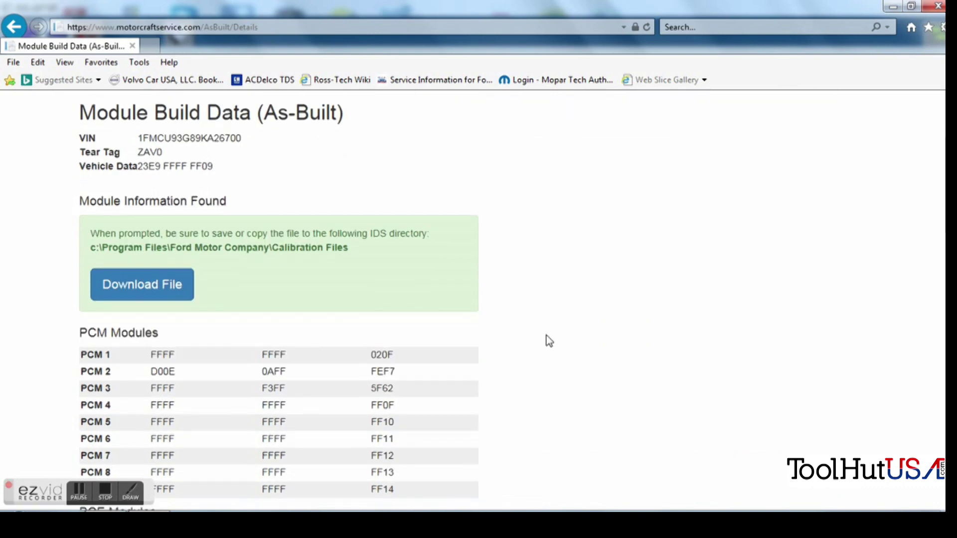
pyautogui.scroll(-8, 549, 340)
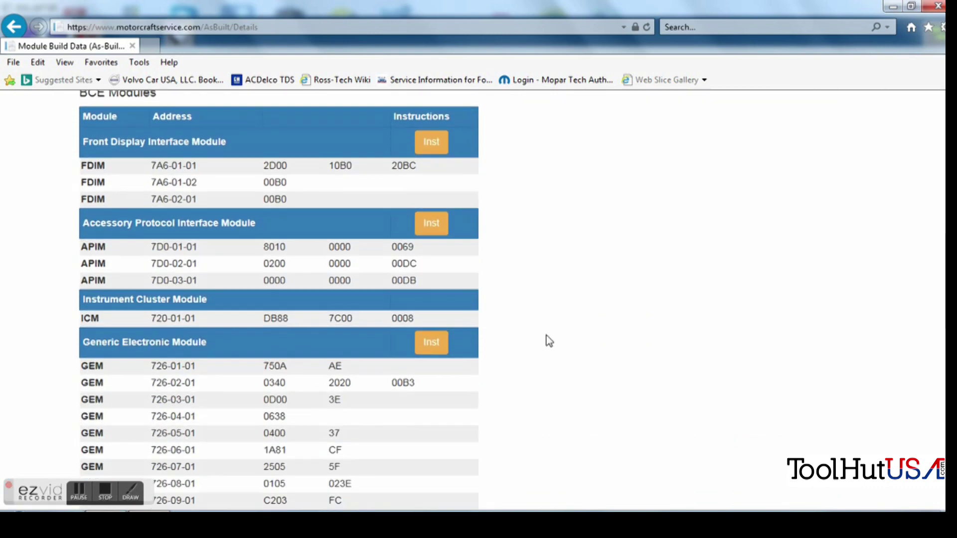
pyautogui.scroll(-7, 549, 341)
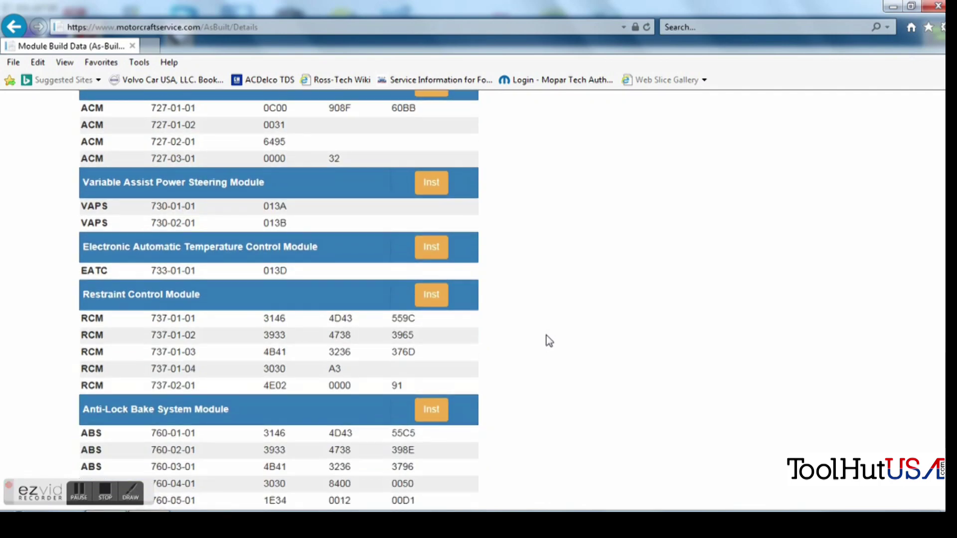
pyautogui.scroll(6, 548, 341)
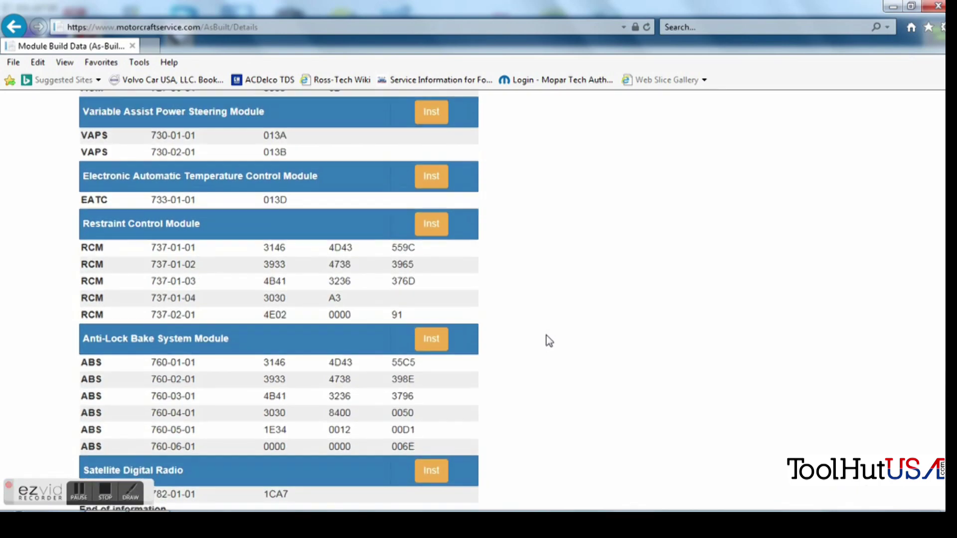
pyautogui.scroll(7, 549, 341)
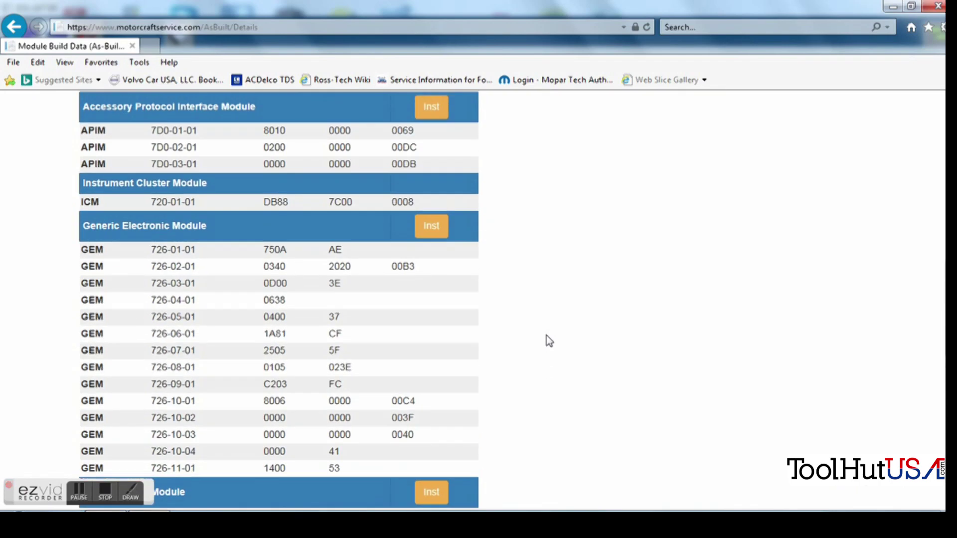
pyautogui.scroll(8, 548, 341)
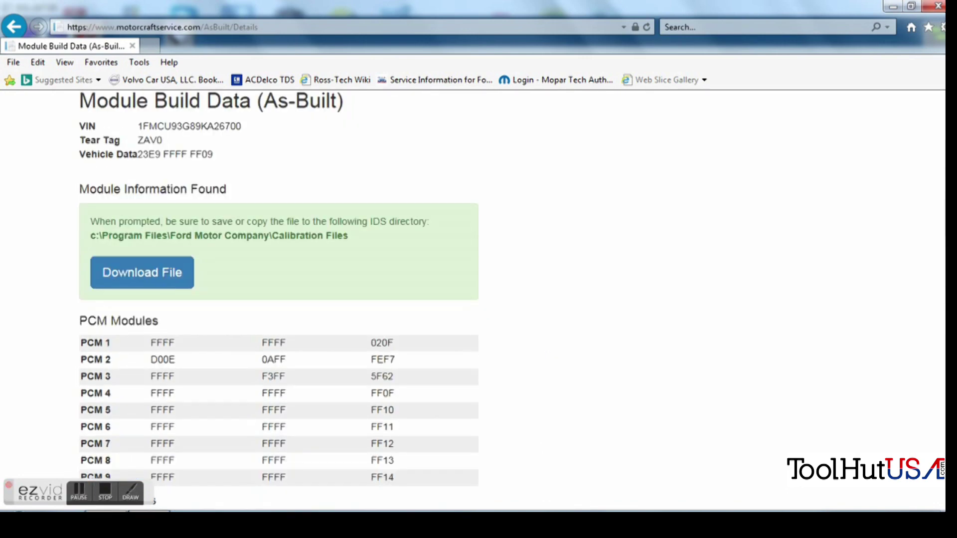
pyautogui.hotkey('alt', 'Tab')
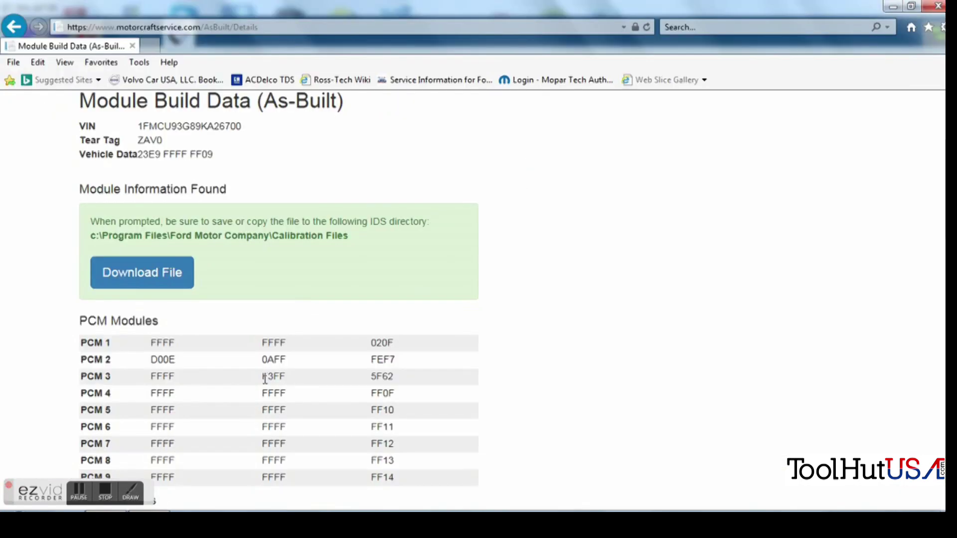
pyautogui.scroll(-6, 265, 379)
pyautogui.scroll(-7, 264, 379)
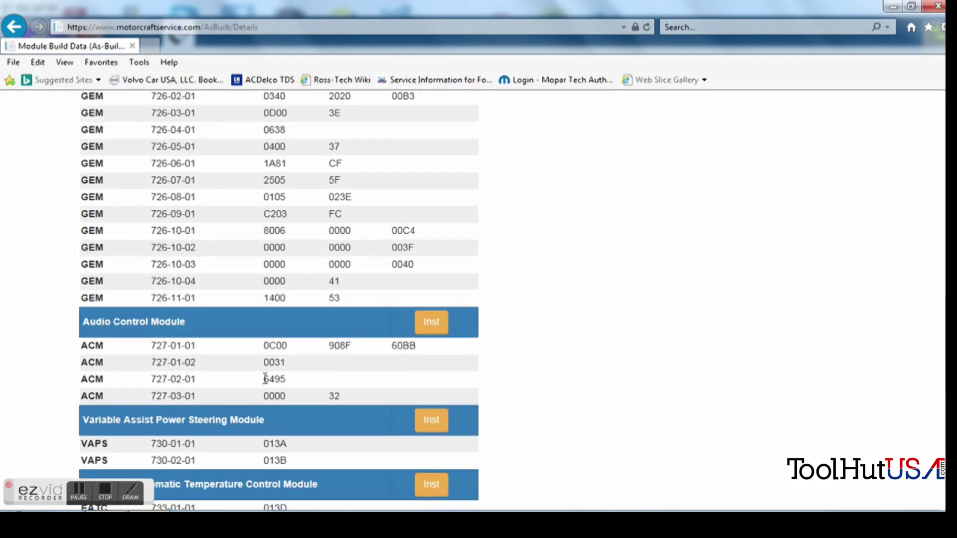
pyautogui.scroll(-3, 265, 378)
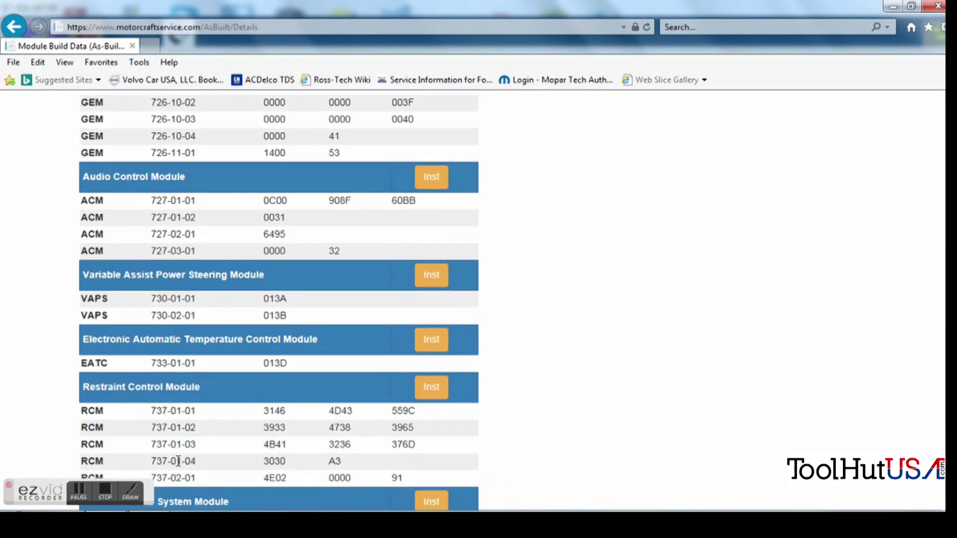
# - Switch back to IDS and enter 013A as the 730-01-01 as-built value for the power steering module
pyautogui.click(115, 511)
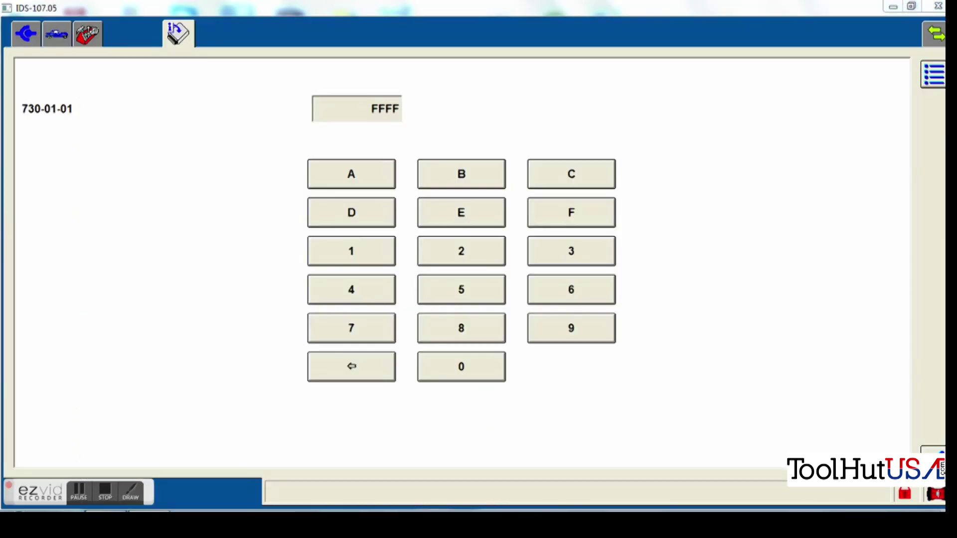
pyautogui.click(440, 371)
pyautogui.click(364, 263)
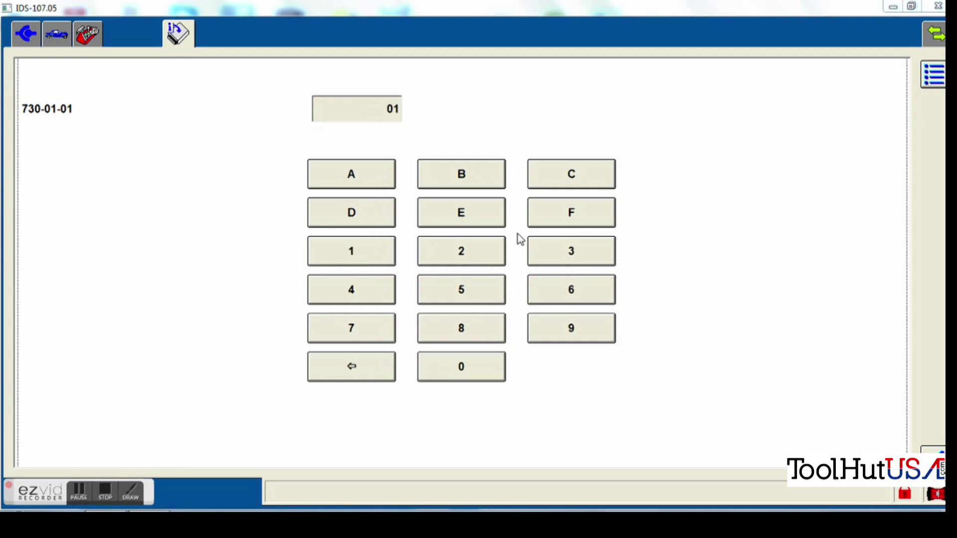
pyautogui.click(538, 239)
pyautogui.click(369, 174)
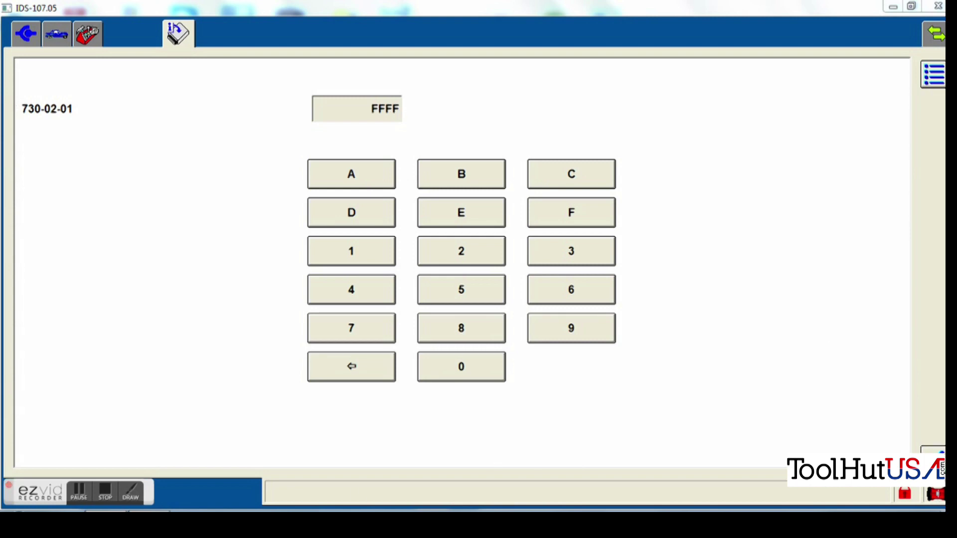
# - Check the website's VAPS as-built data again and enter 013B as the 730-02-01 value in IDS
pyautogui.hotkey('alt', 'Tab')
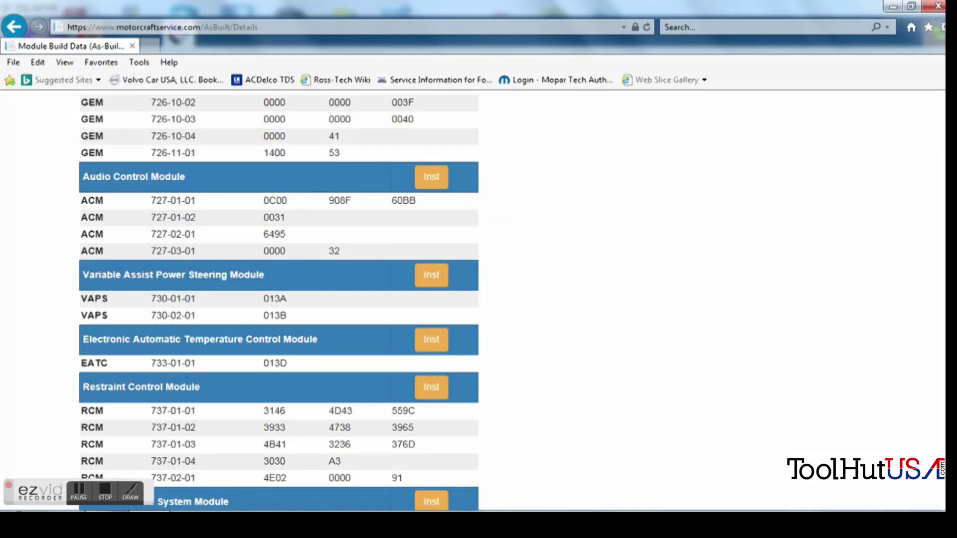
pyautogui.hotkey('alt', 'Tab')
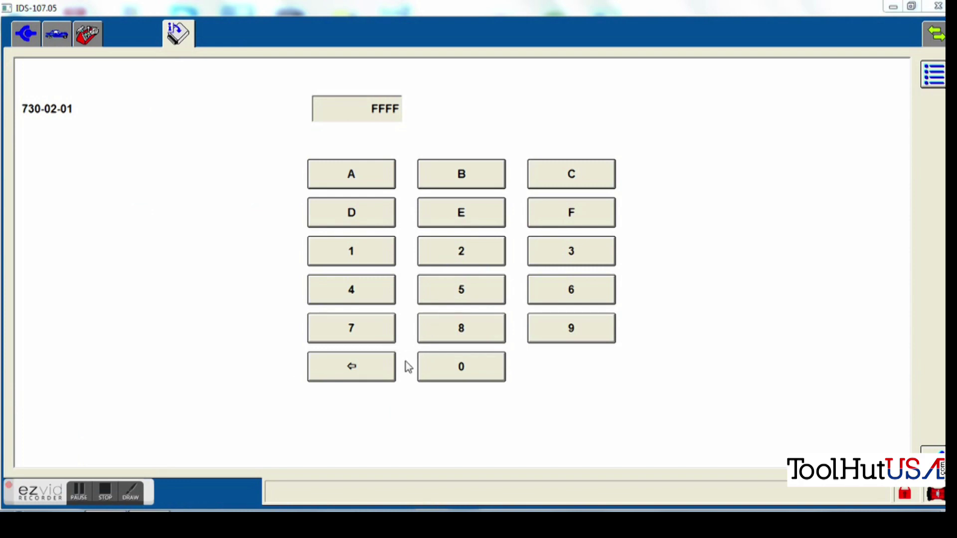
pyautogui.click(450, 368)
pyautogui.click(385, 256)
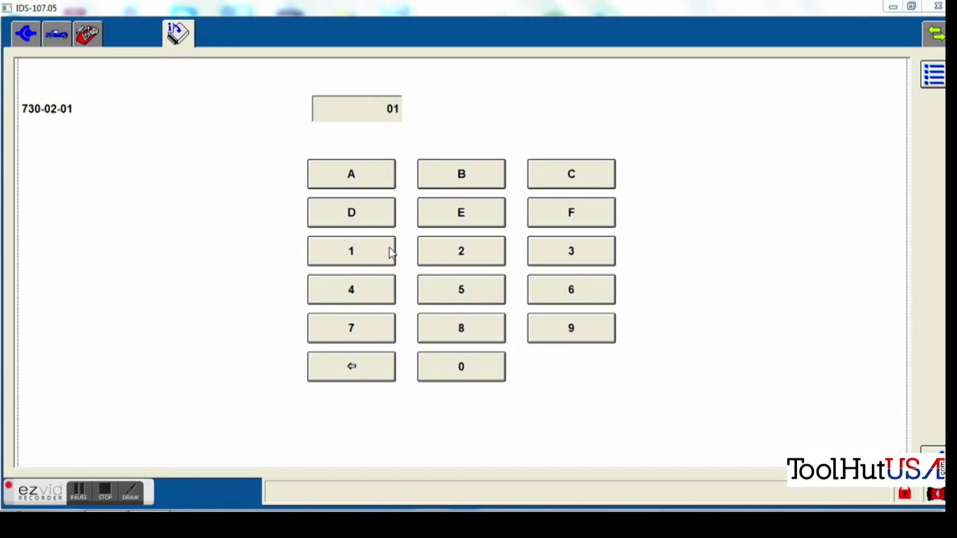
pyautogui.click(579, 249)
pyautogui.click(492, 174)
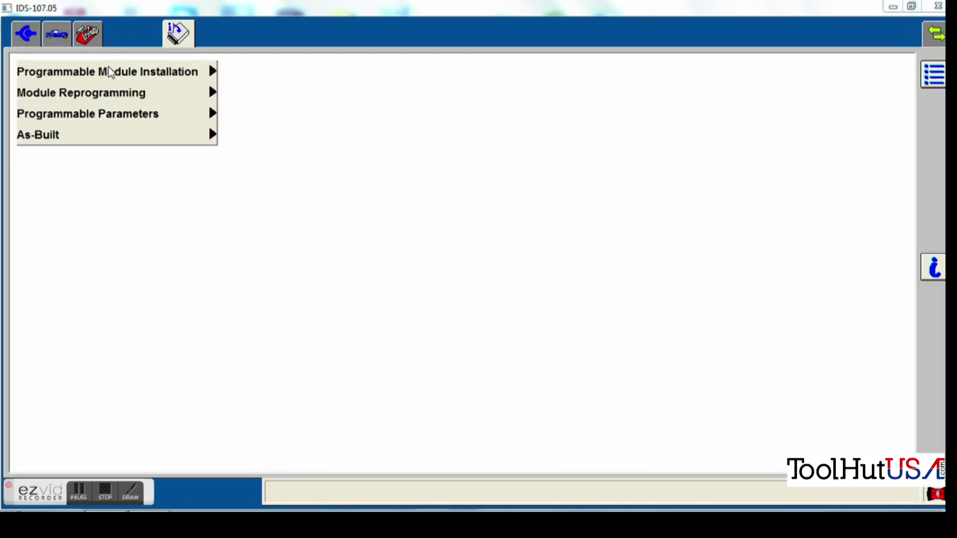
# - Start the steering angle sensor configuration from the programmable parameters and agree to the calibration
pyautogui.click(102, 115)
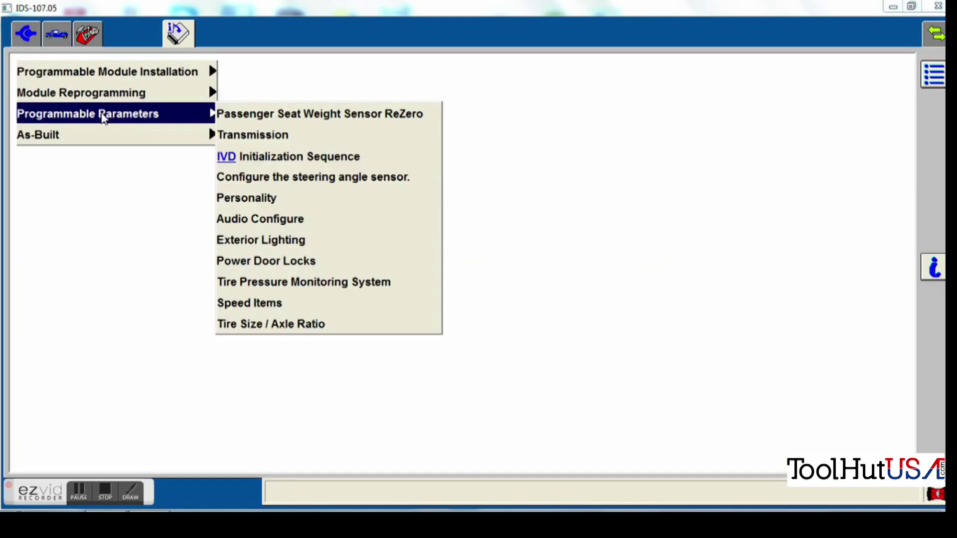
pyautogui.click(314, 180)
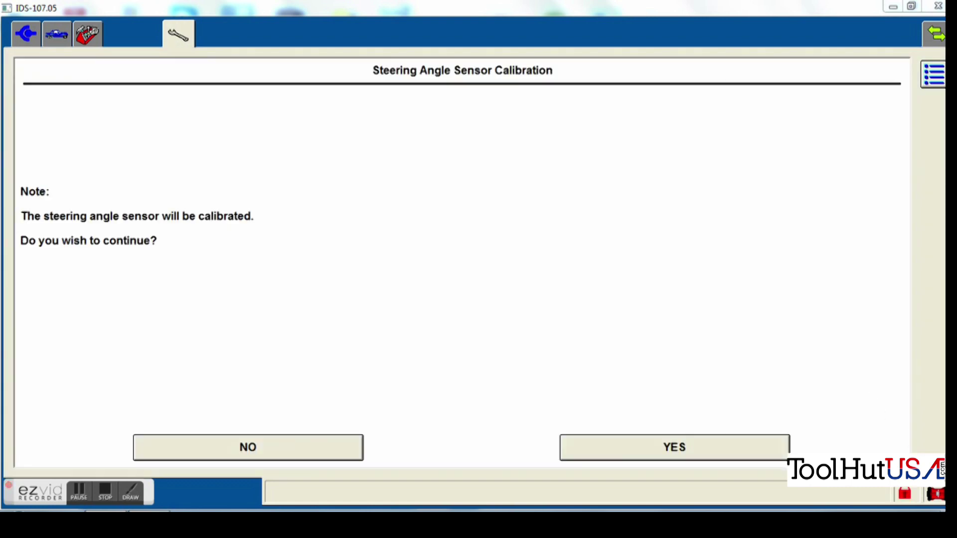
pyautogui.click(752, 459)
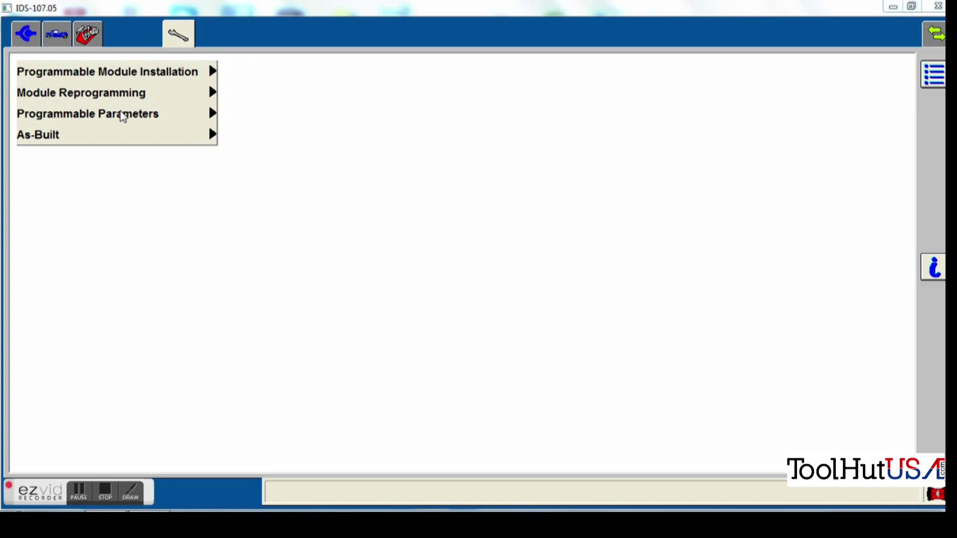
# - Open the module self test from the toolbox and run it on the PSCM
pyautogui.click(123, 113)
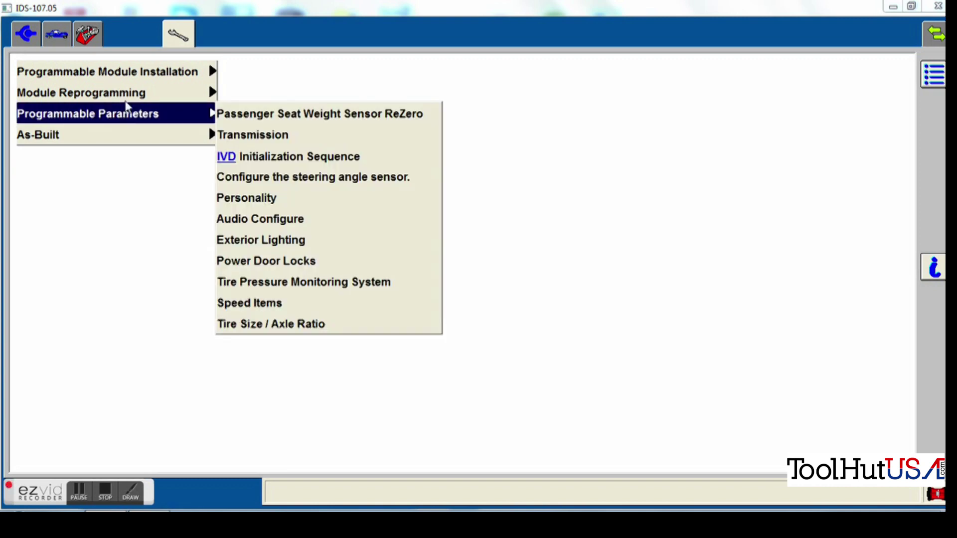
pyautogui.click(88, 36)
pyautogui.click(113, 132)
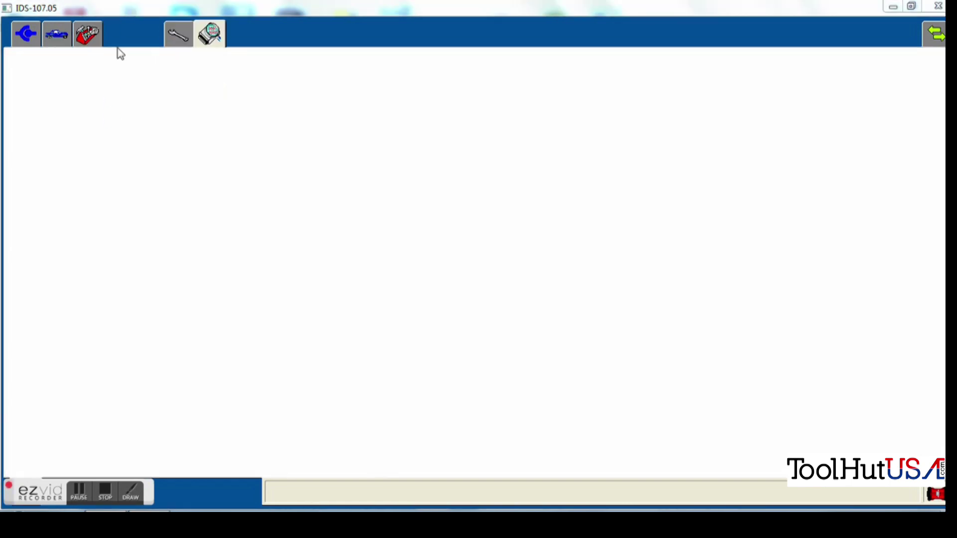
pyautogui.click(88, 38)
pyautogui.click(100, 114)
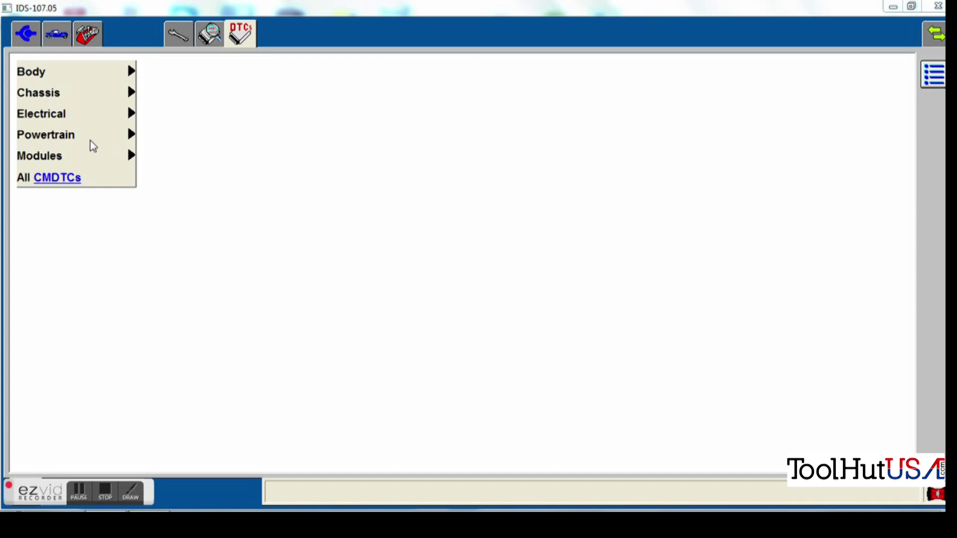
pyautogui.click(102, 157)
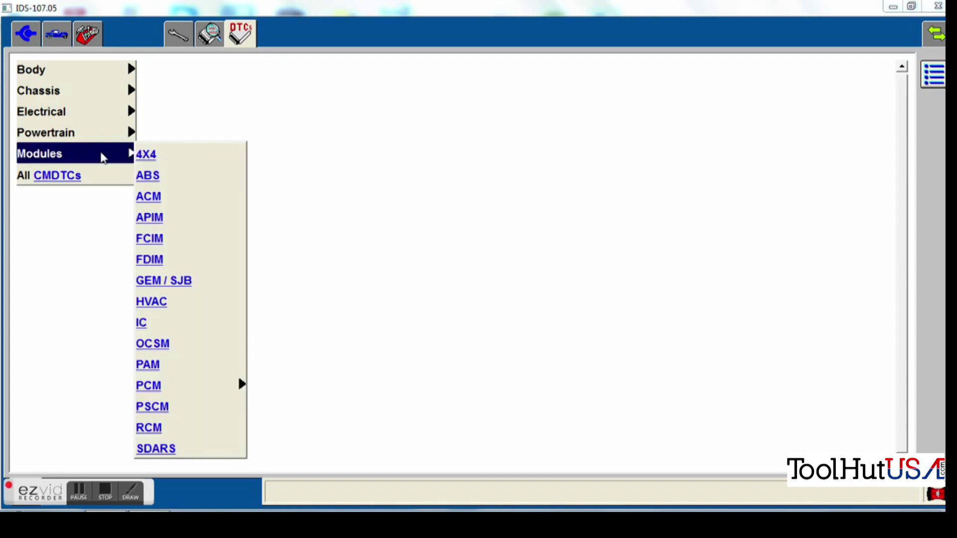
pyautogui.click(180, 404)
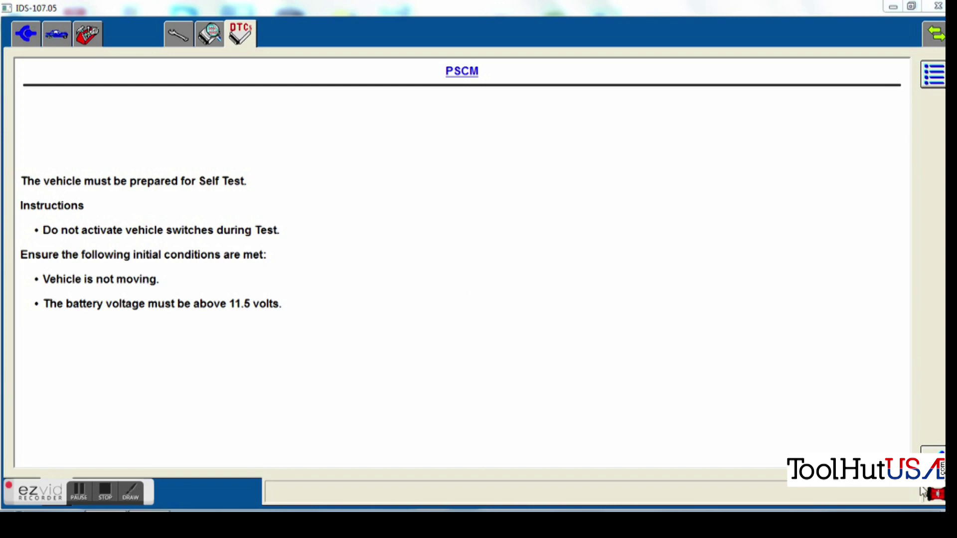
pyautogui.click(932, 454)
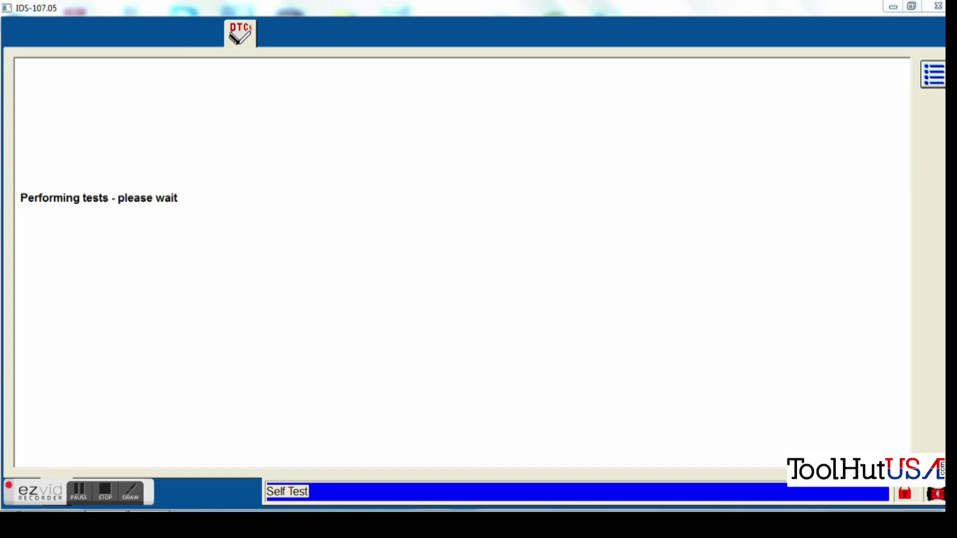
# - Clear the C2000-2F code from the PSCM and review the module's CMDTC and ODDTC results
pyautogui.click(269, 266)
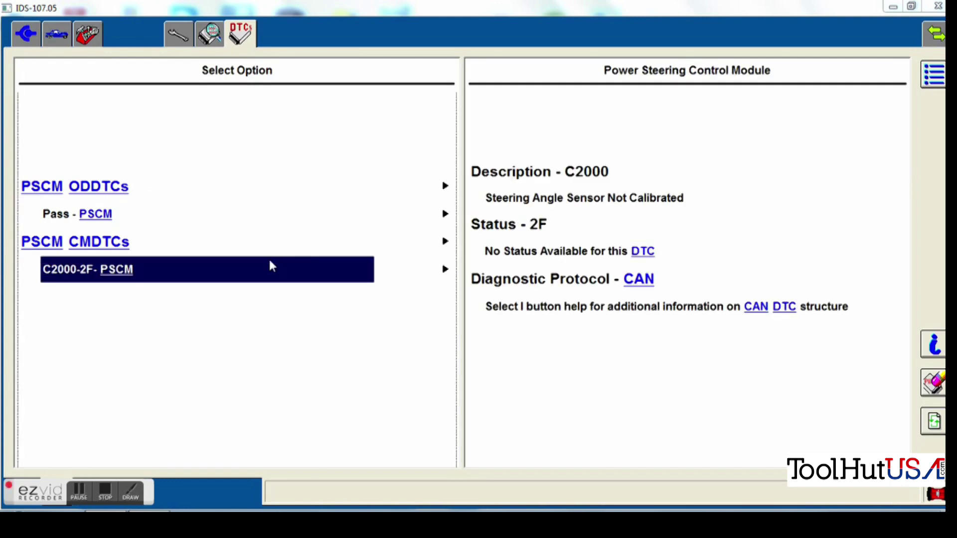
pyautogui.click(931, 390)
pyautogui.click(658, 354)
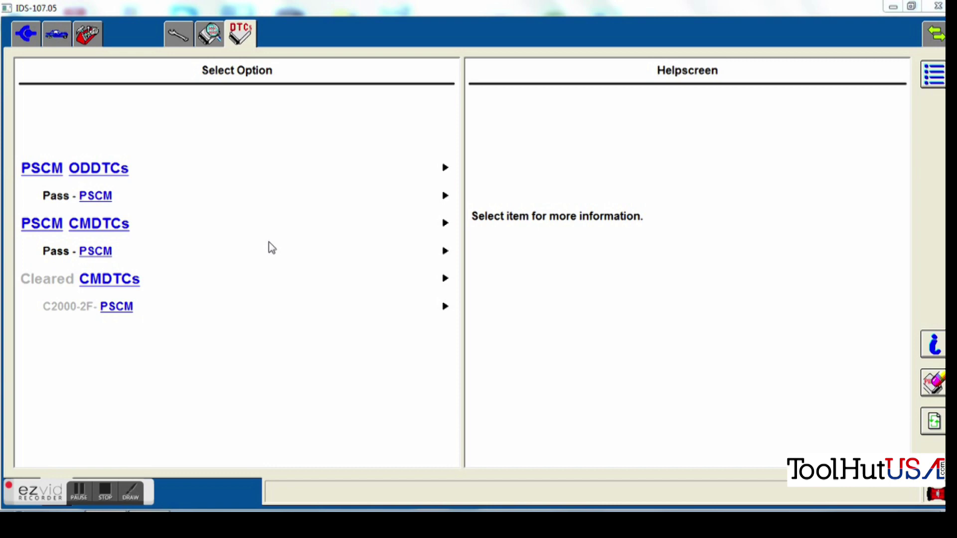
pyautogui.click(257, 253)
pyautogui.click(264, 204)
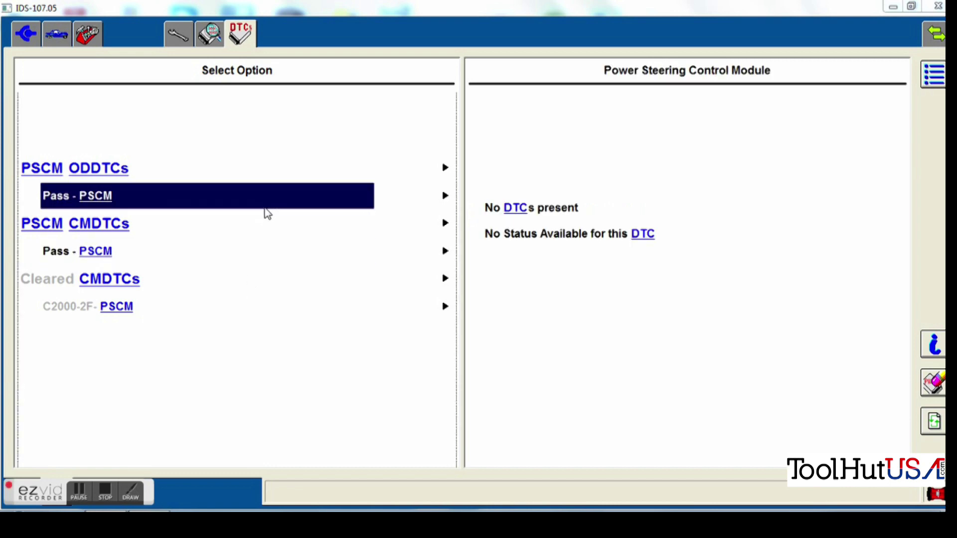